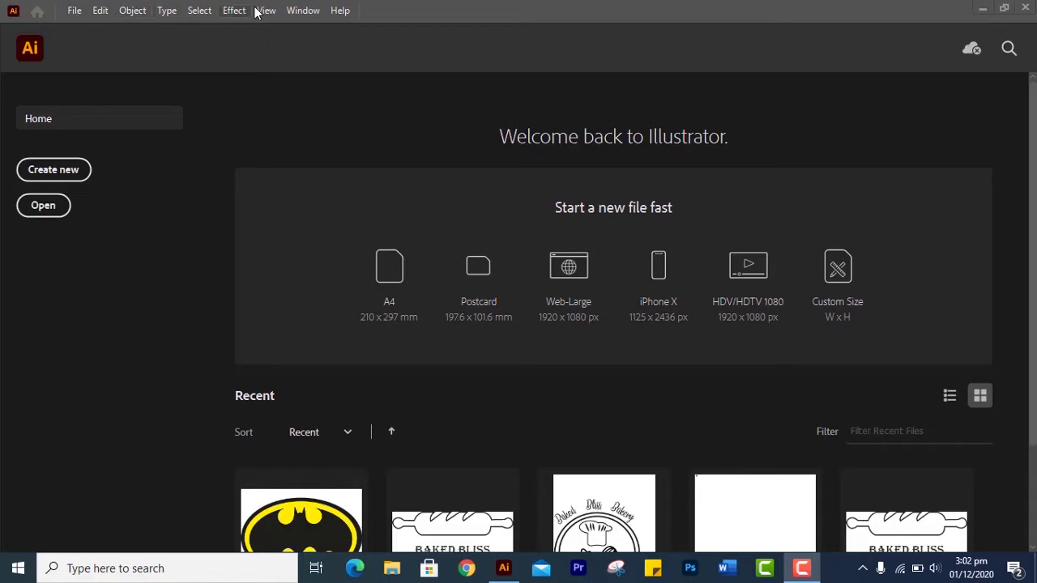
Open the New Document dialog, which lists recent presets with A4 selected
{"action": "left_click", "coordinate": [76, 10]}
{"action": "left_click", "coordinate": [77, 10]}
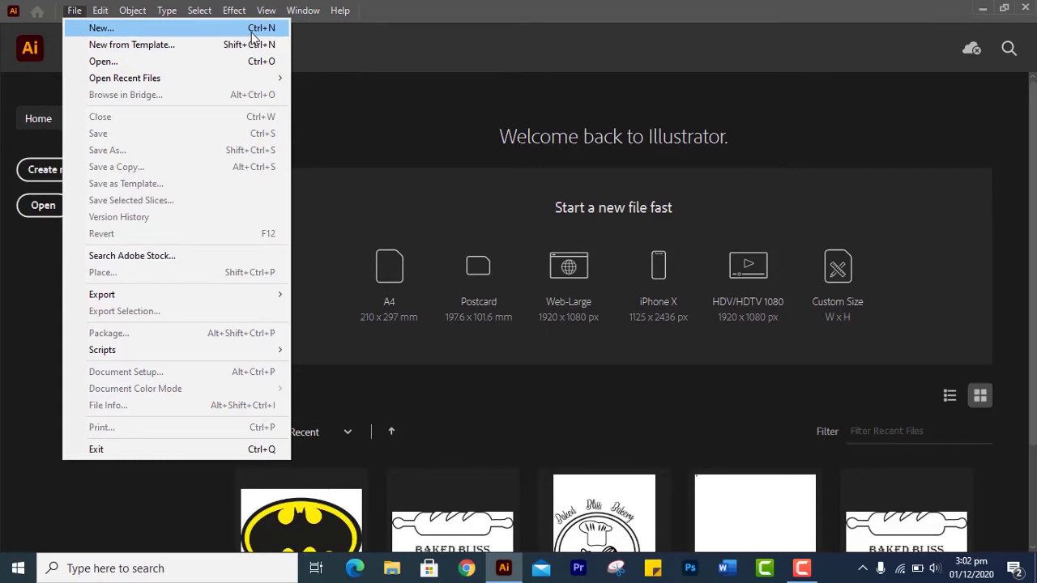
{"action": "left_click", "coordinate": [74, 10]}
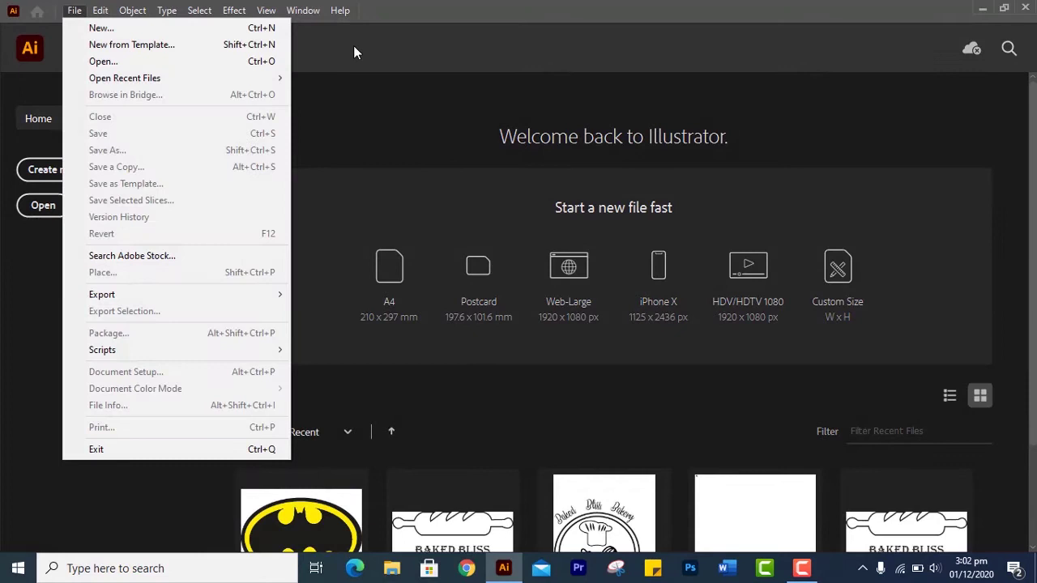
{"action": "left_click", "coordinate": [353, 52]}
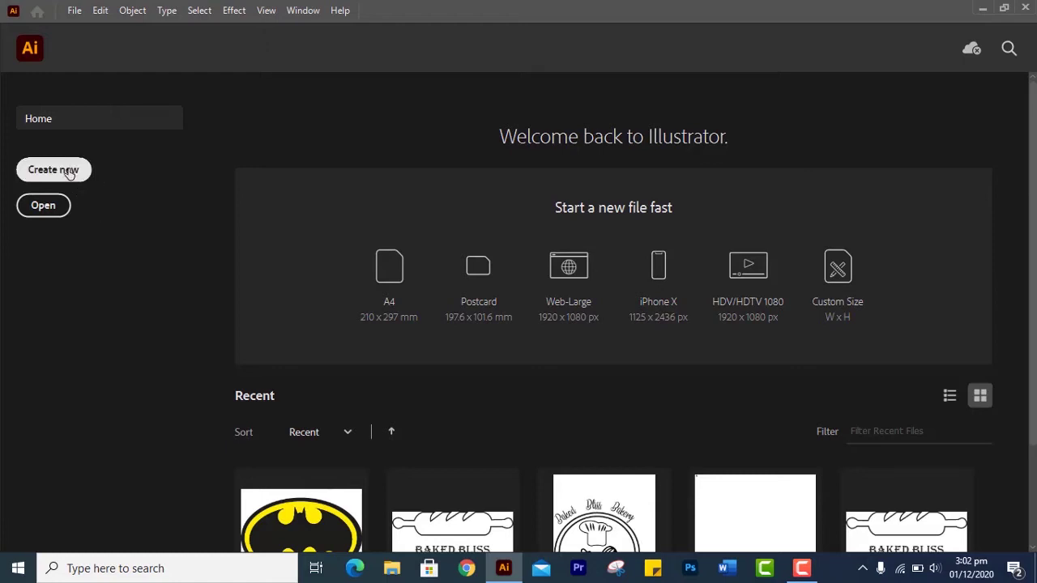
{"action": "left_click", "coordinate": [70, 172]}
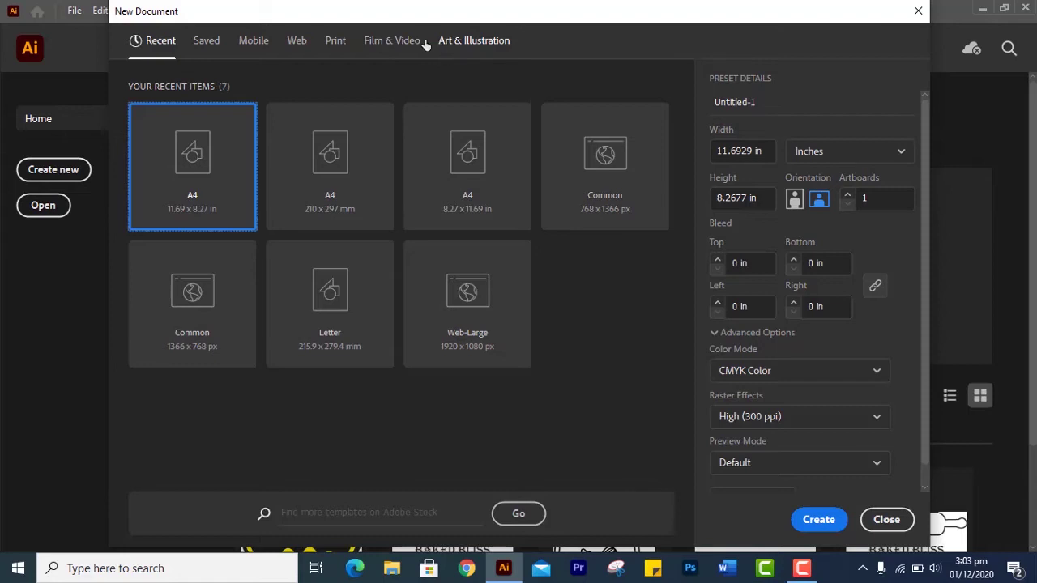
Browse the Print A4, Mobile and HDV/HDTV 1080 presets, settling on 4K UHD at 3840 × 2160 px
{"action": "left_click", "coordinate": [338, 42]}
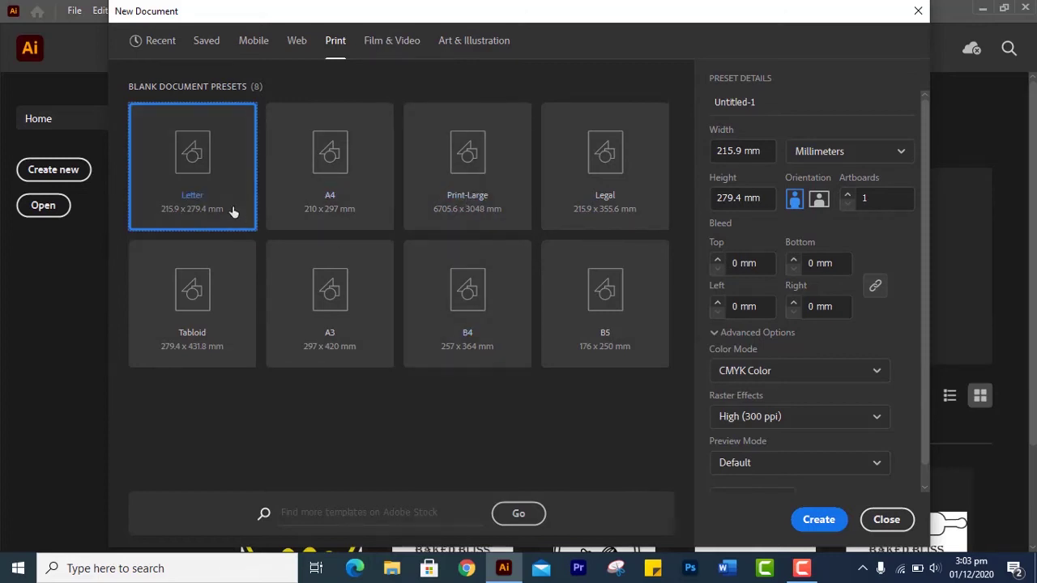
{"action": "left_click", "coordinate": [306, 180]}
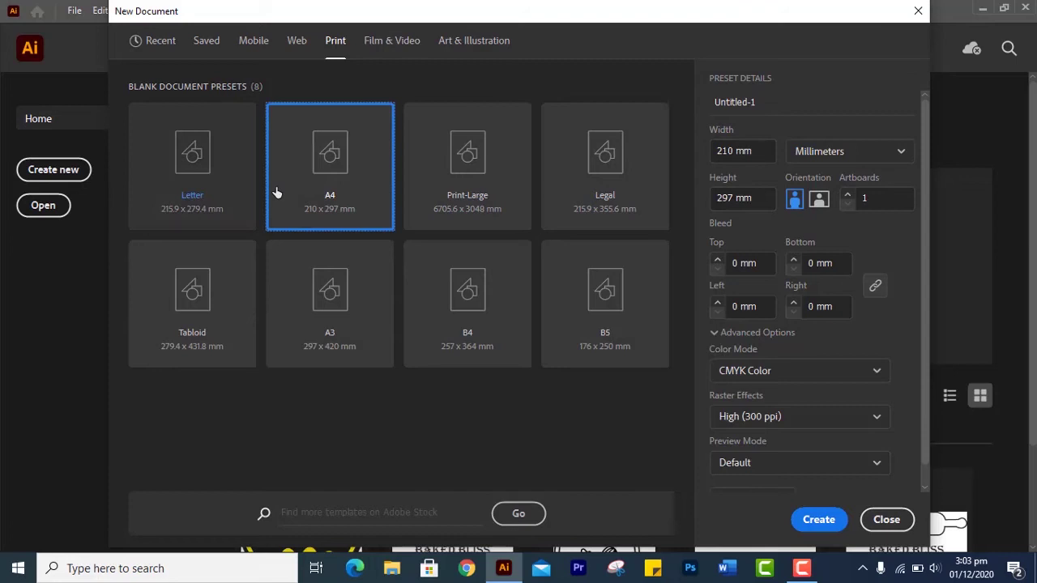
{"action": "left_click", "coordinate": [253, 44]}
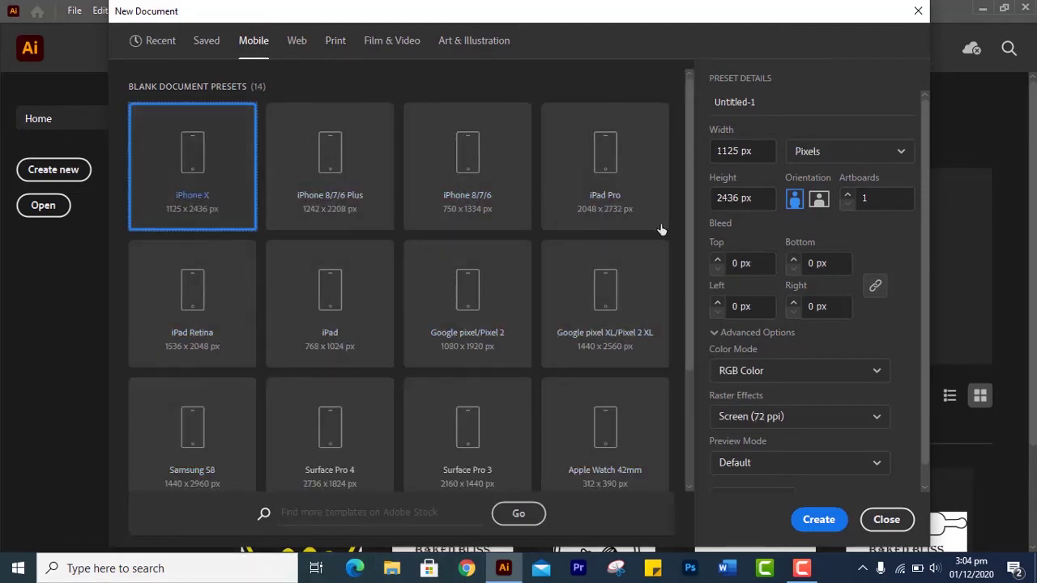
{"action": "left_click", "coordinate": [391, 45]}
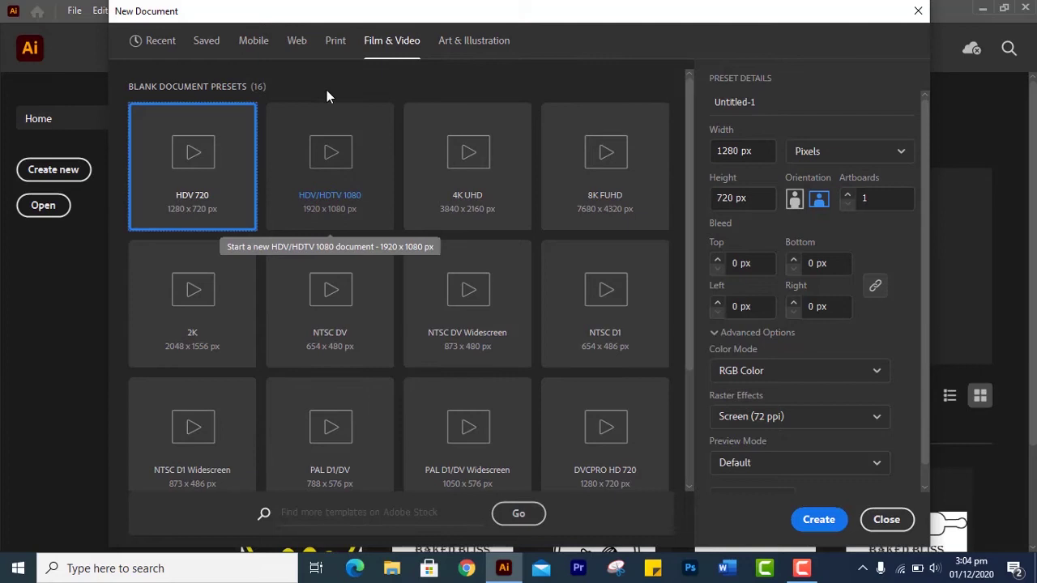
{"action": "left_click", "coordinate": [345, 186]}
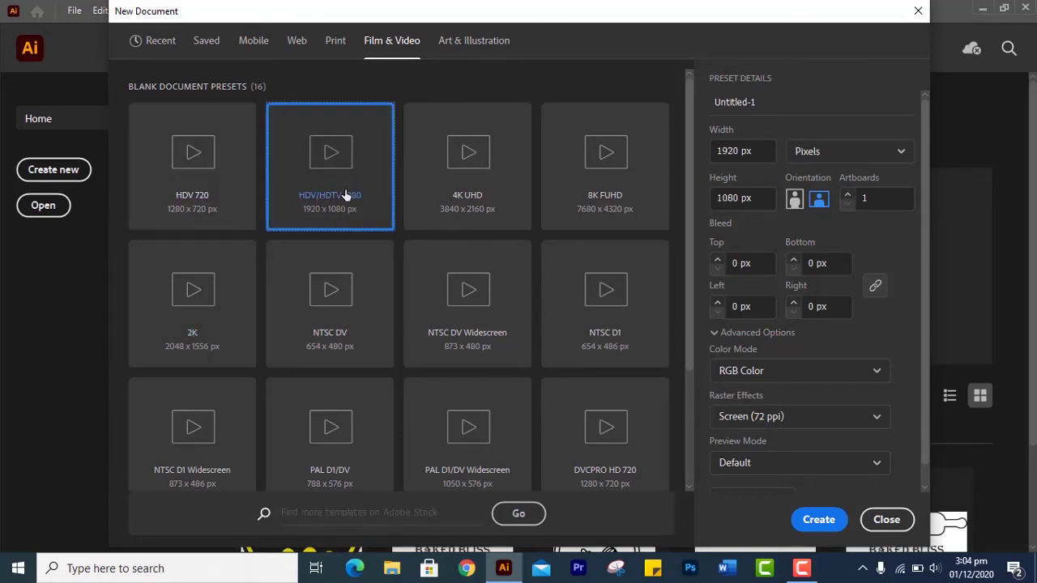
{"action": "left_click", "coordinate": [442, 207]}
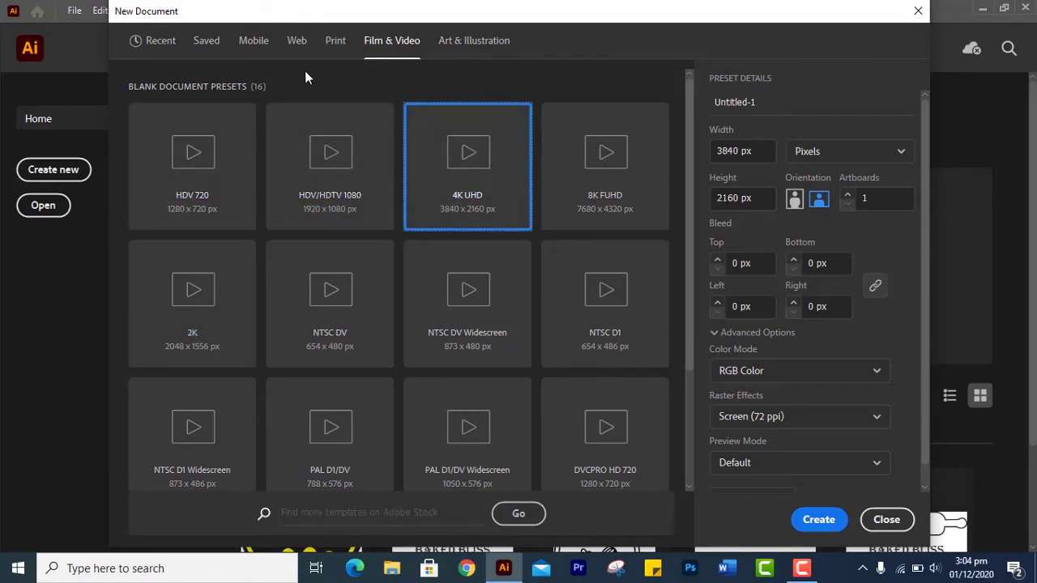
Choose the Print Letter preset and set page units to inches, after briefly trying pixels
{"action": "left_click", "coordinate": [341, 49]}
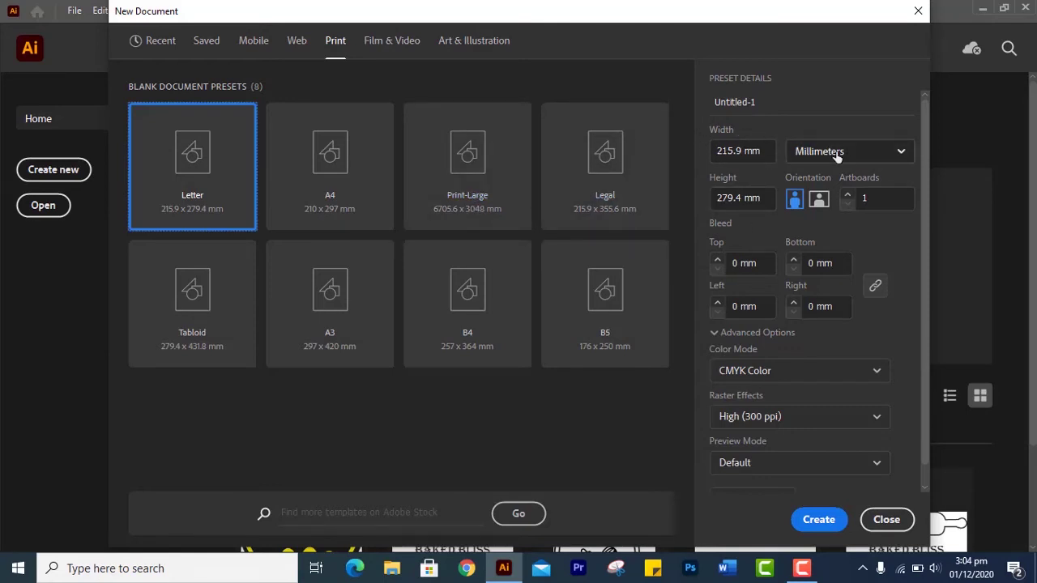
{"action": "left_click", "coordinate": [897, 154]}
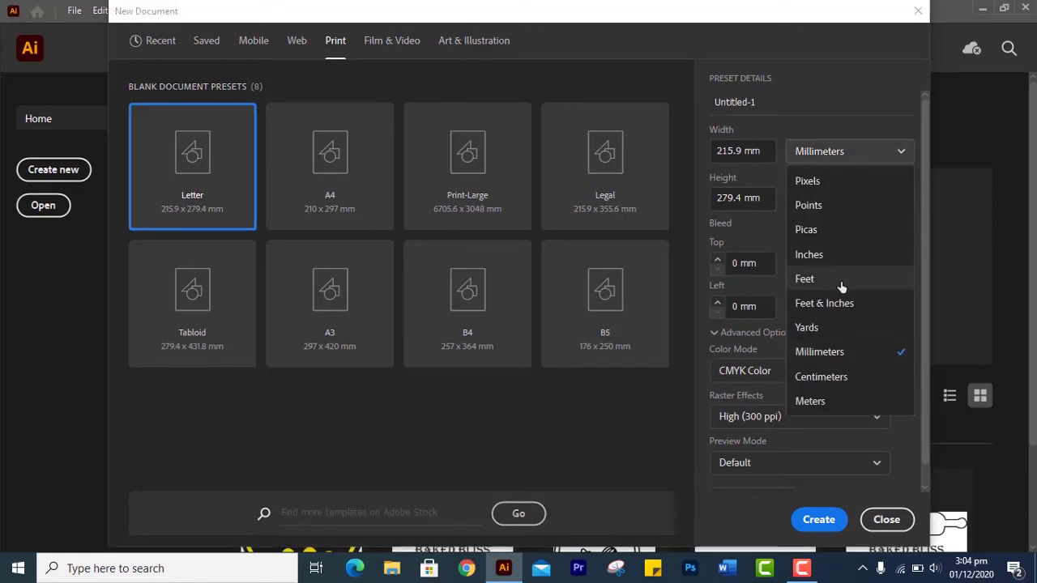
{"action": "left_click", "coordinate": [826, 256]}
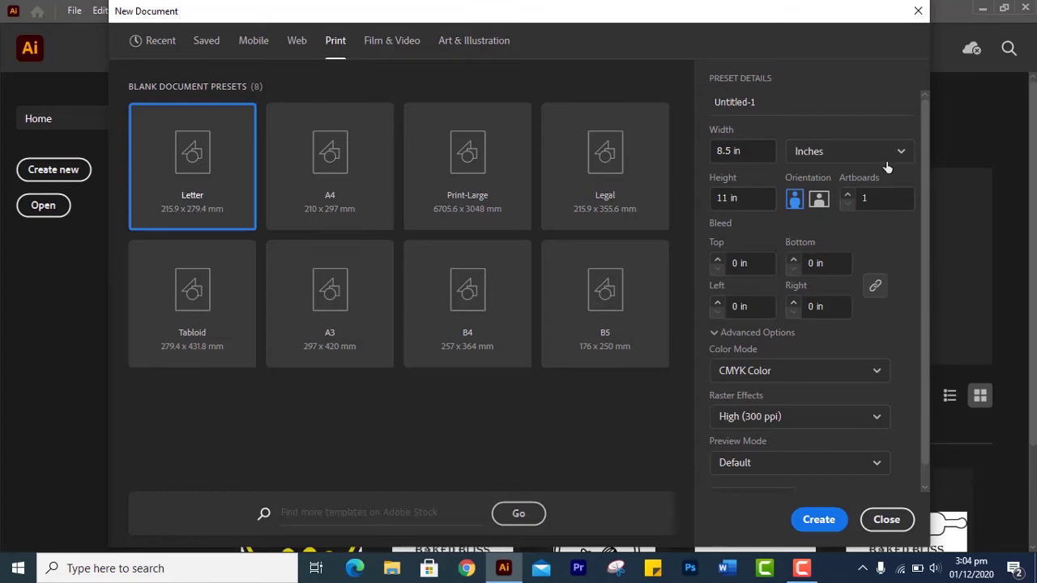
{"action": "left_click", "coordinate": [904, 151]}
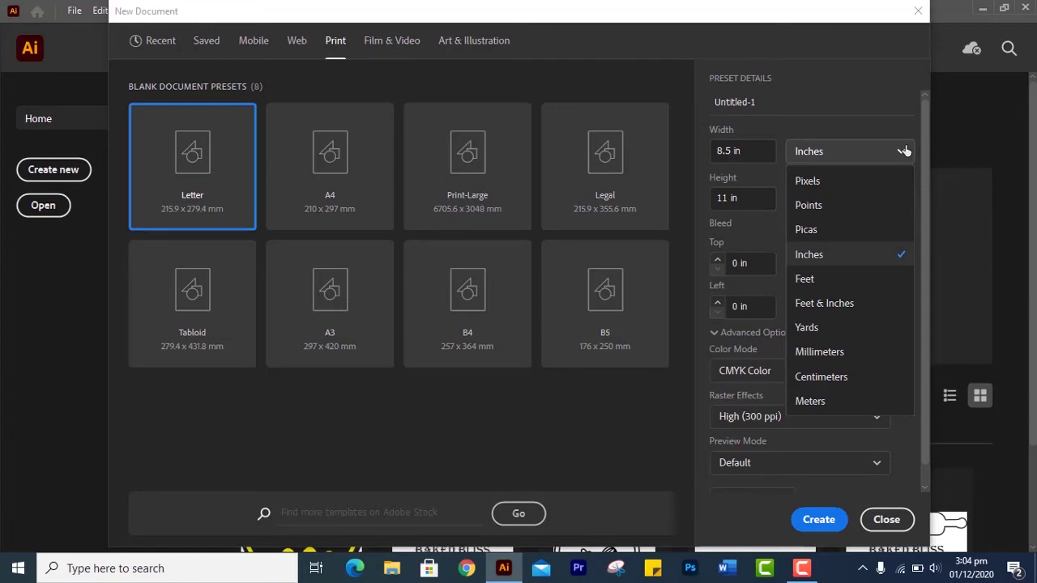
{"action": "left_click", "coordinate": [848, 183]}
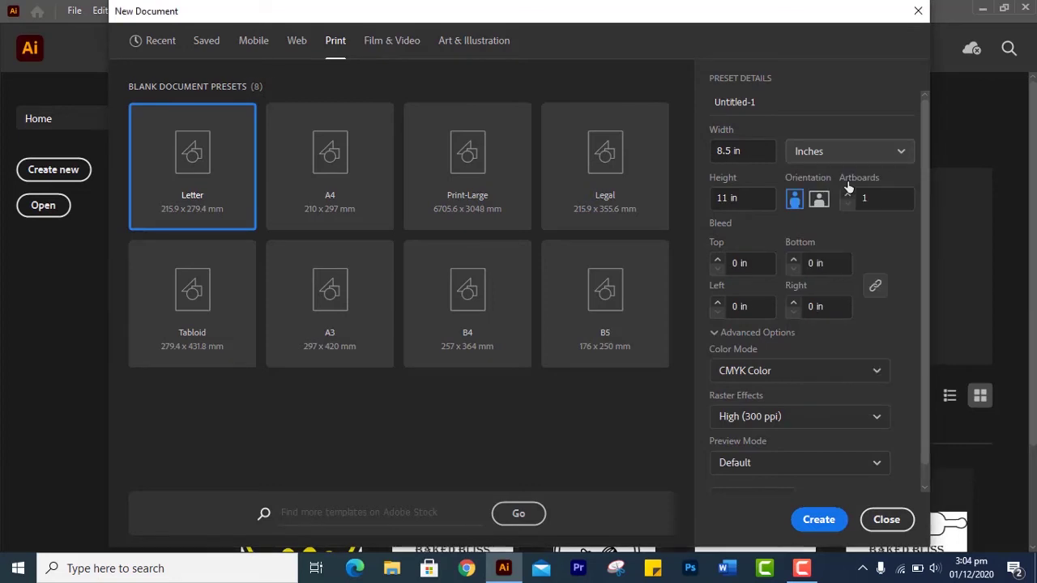
{"action": "left_click", "coordinate": [901, 152]}
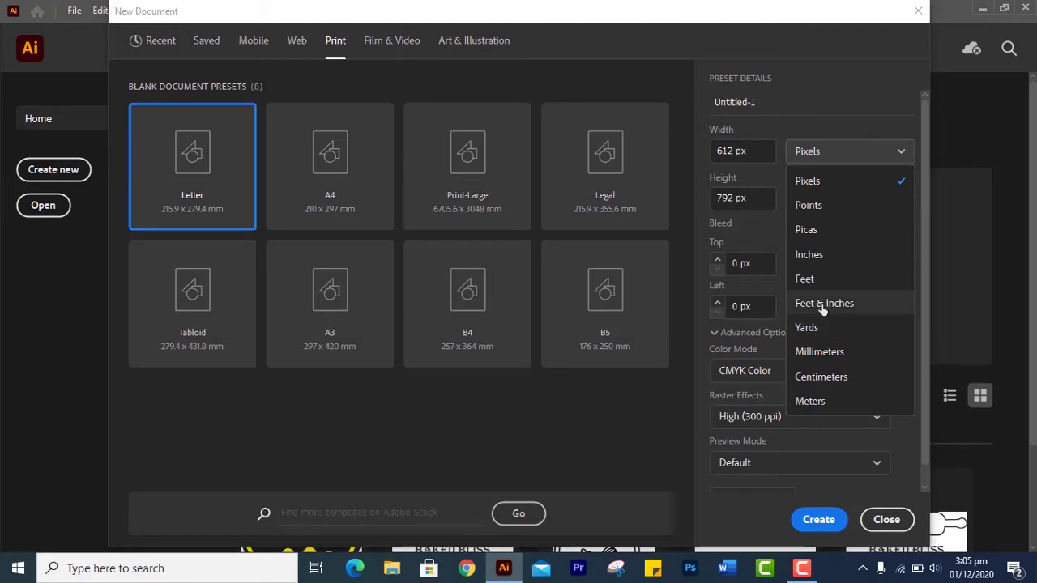
{"action": "left_click", "coordinate": [816, 260]}
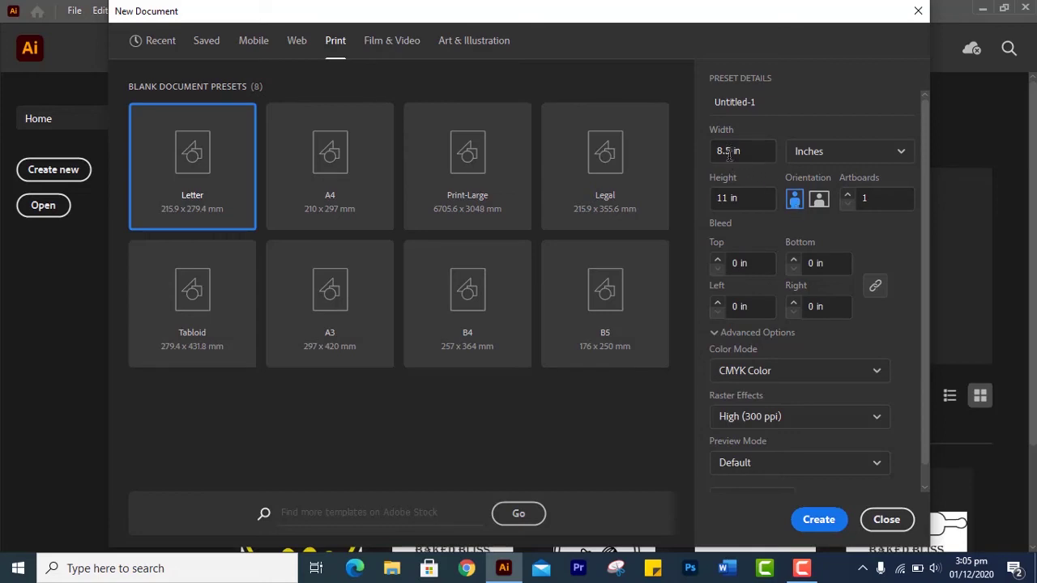
{"action": "left_click", "coordinate": [819, 200]}
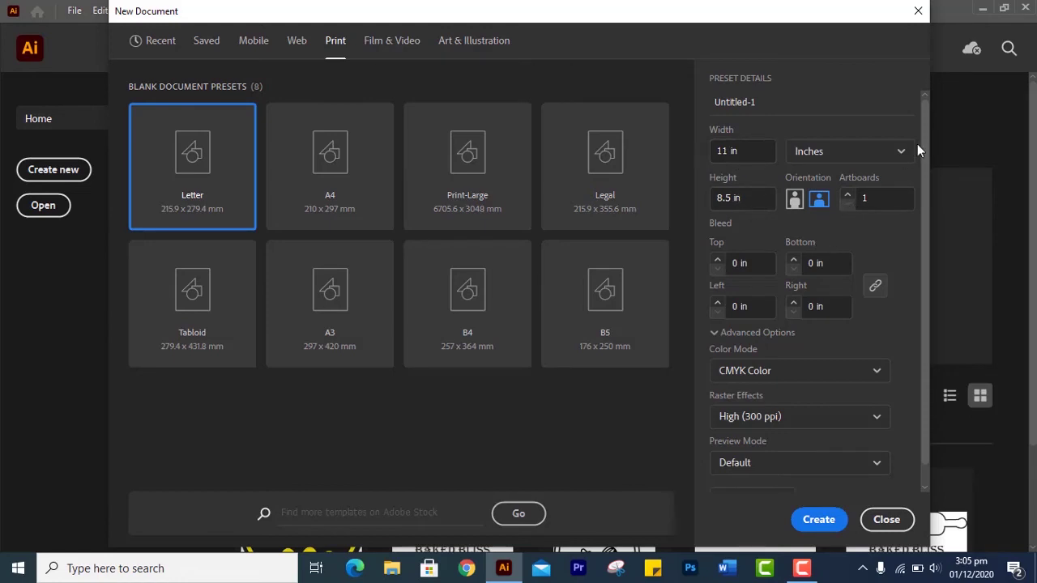
{"action": "left_click", "coordinate": [874, 285]}
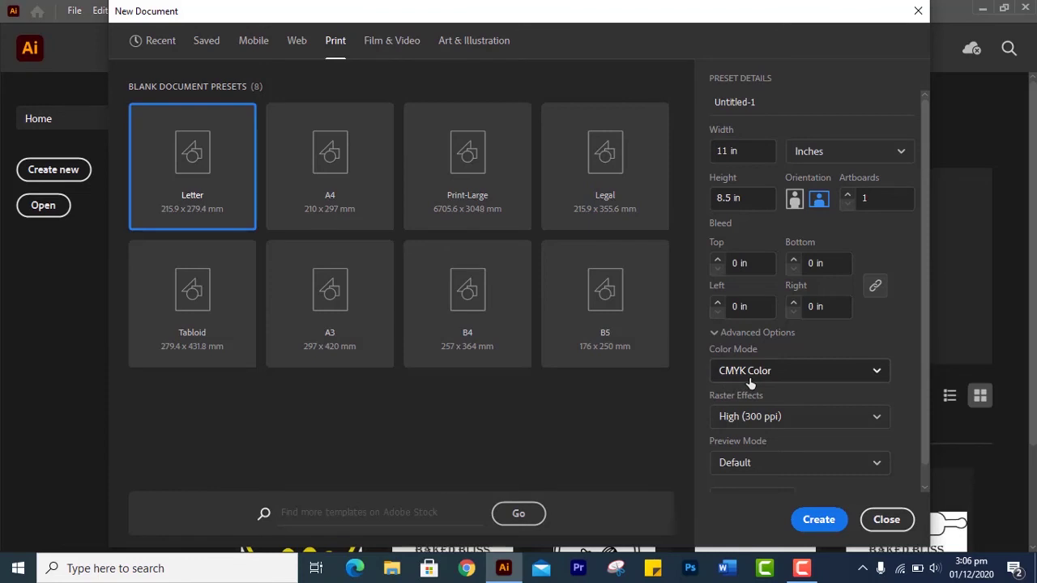
{"action": "left_click", "coordinate": [866, 373]}
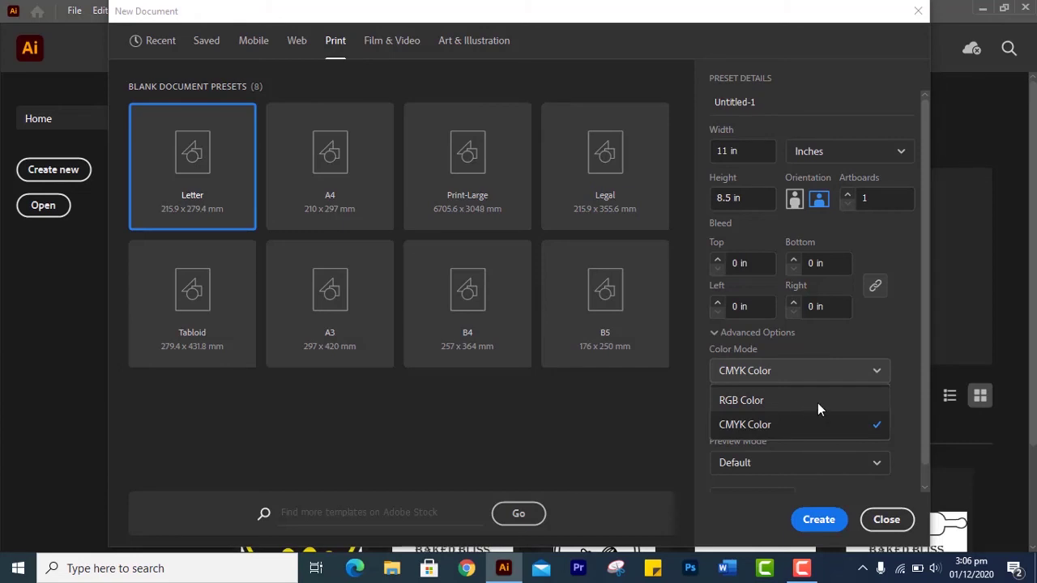
{"action": "left_click", "coordinate": [878, 374]}
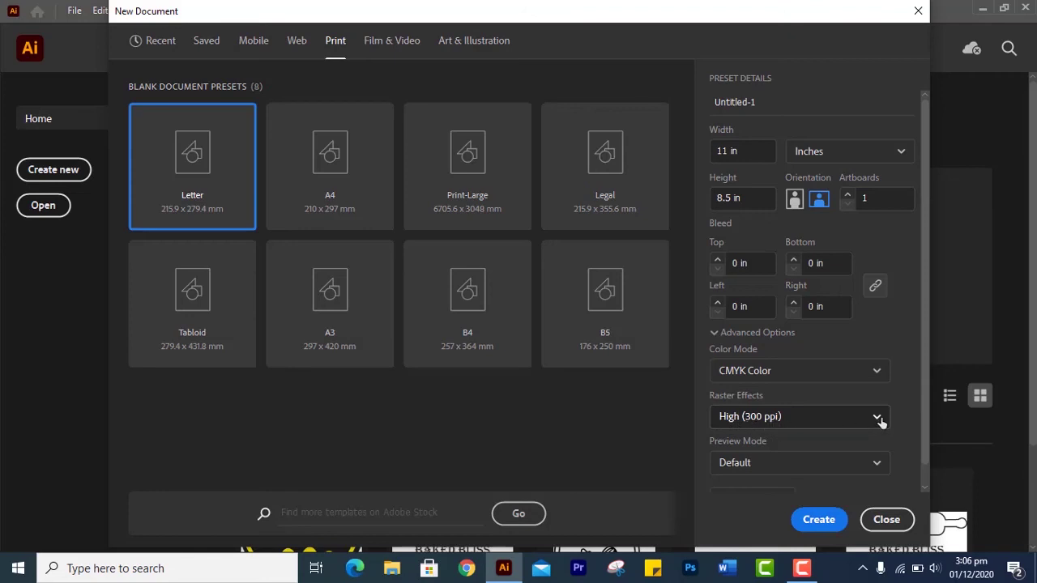
{"action": "left_click", "coordinate": [875, 371]}
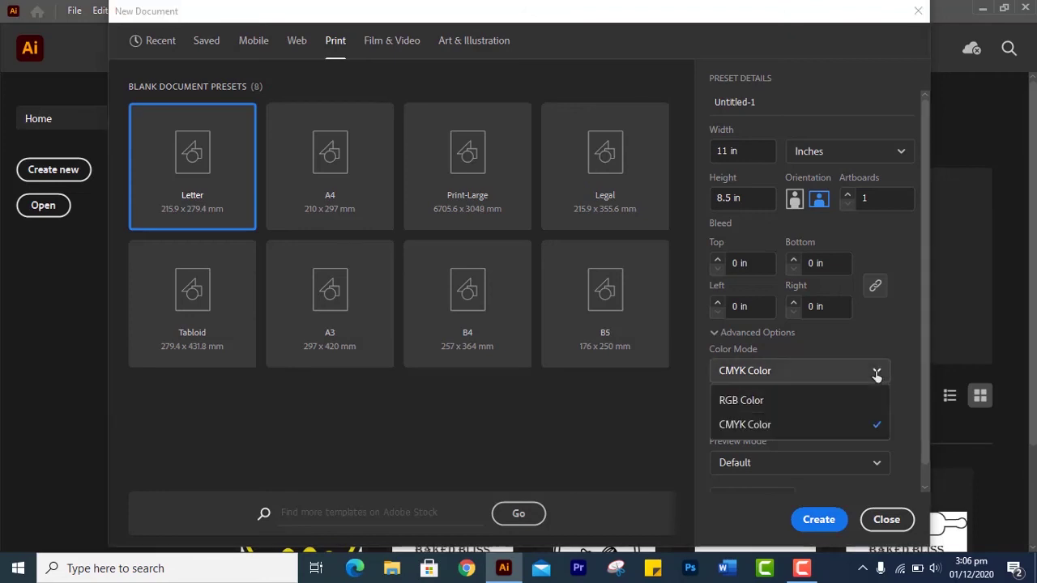
{"action": "left_click", "coordinate": [792, 399]}
{"action": "left_click", "coordinate": [883, 423]}
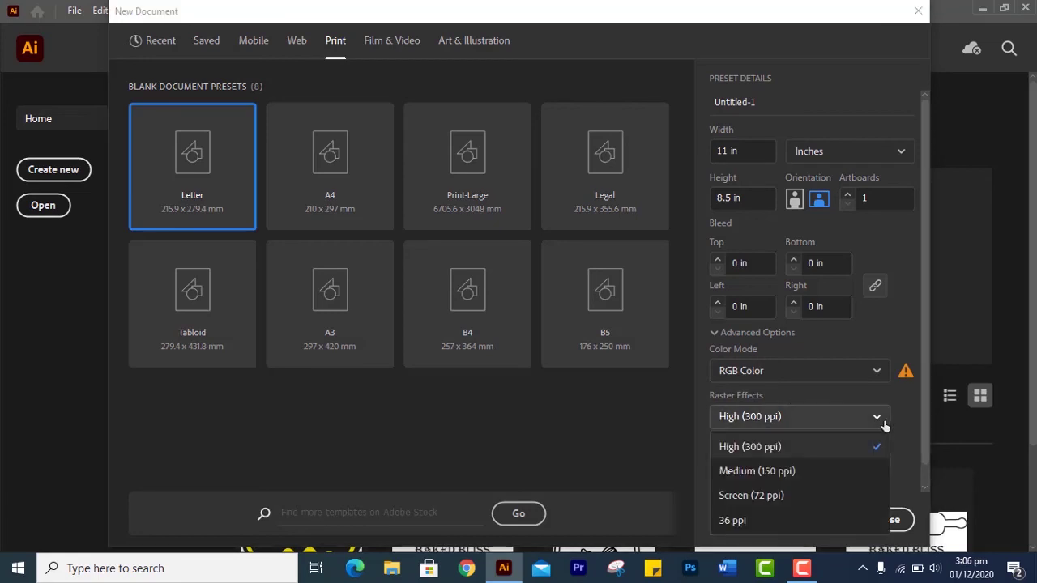
{"action": "left_click", "coordinate": [753, 497]}
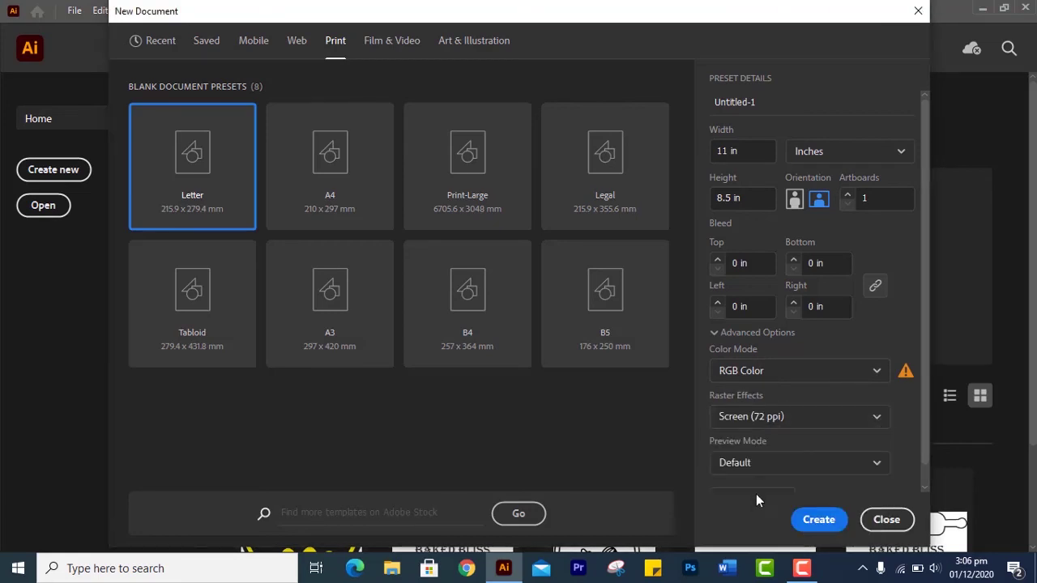
{"action": "left_click", "coordinate": [876, 372]}
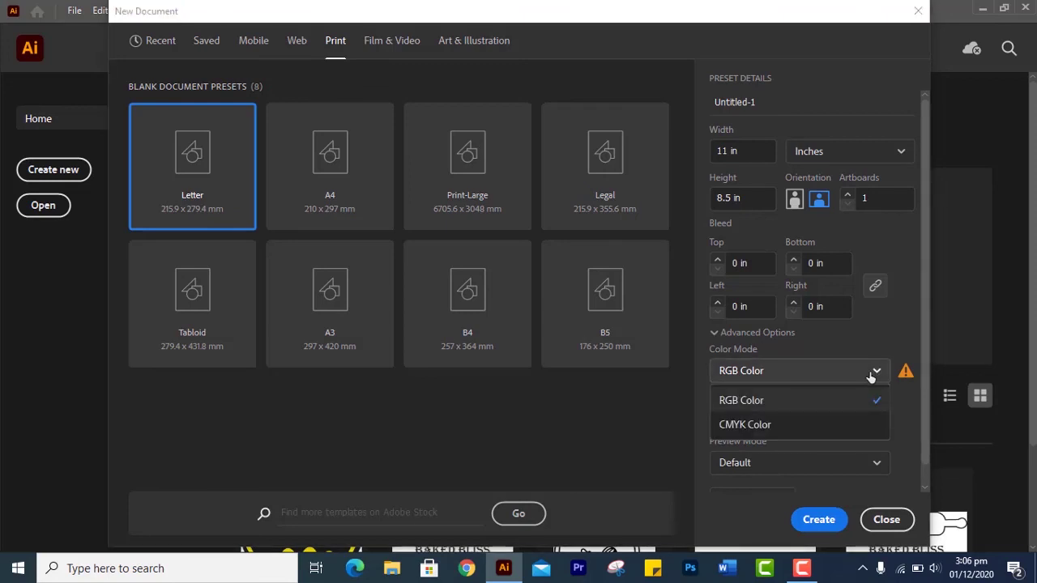
{"action": "left_click", "coordinate": [778, 407]}
{"action": "left_click", "coordinate": [875, 418]}
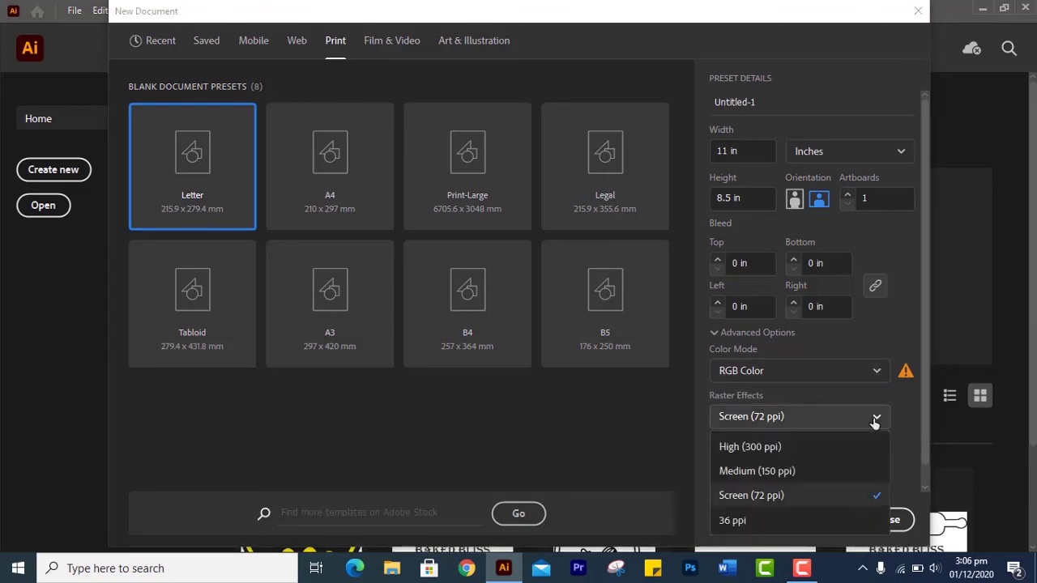
{"action": "left_click", "coordinate": [749, 444]}
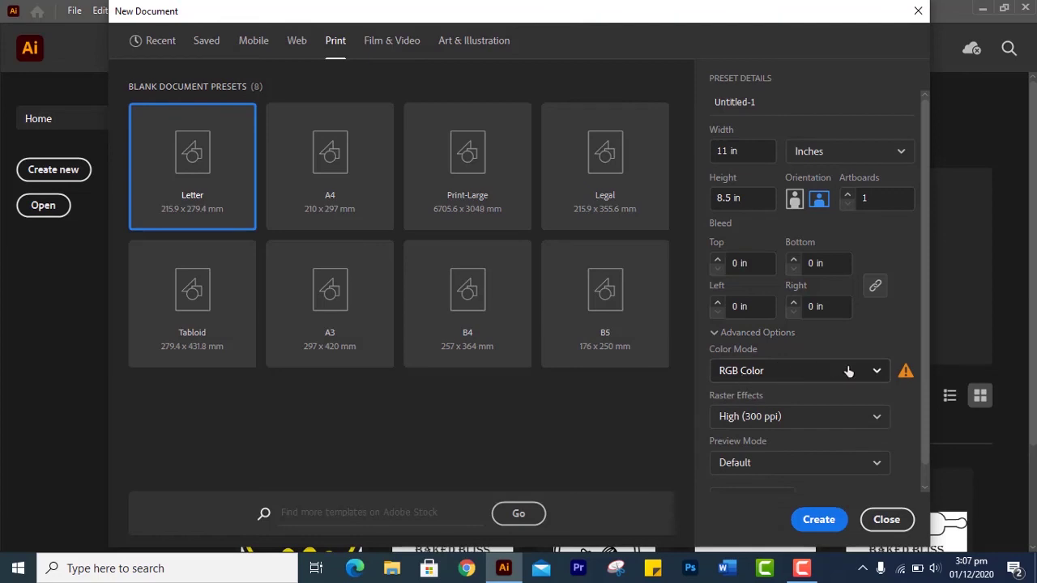
{"action": "left_click", "coordinate": [875, 372]}
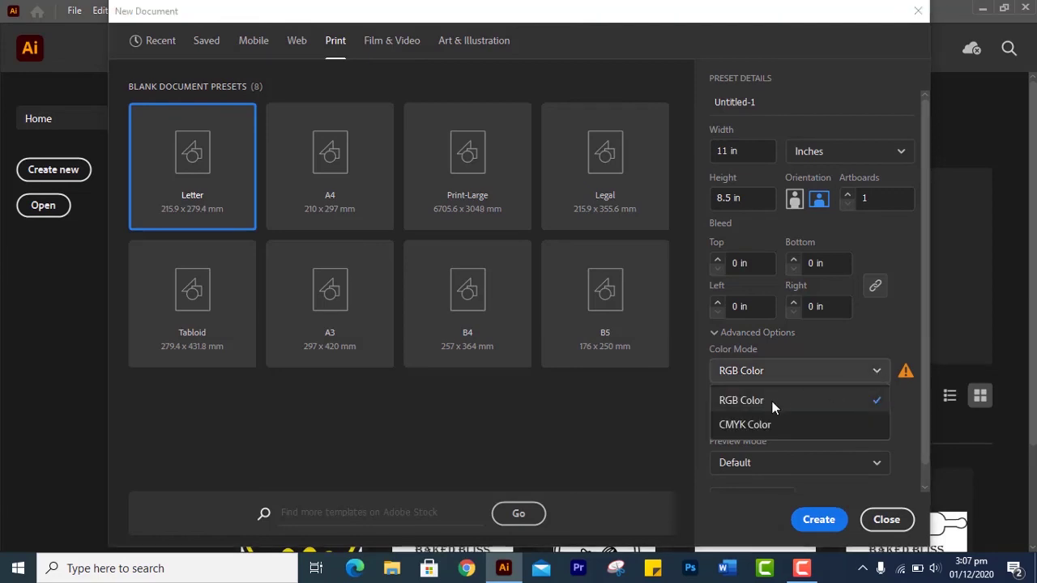
{"action": "left_click", "coordinate": [771, 422]}
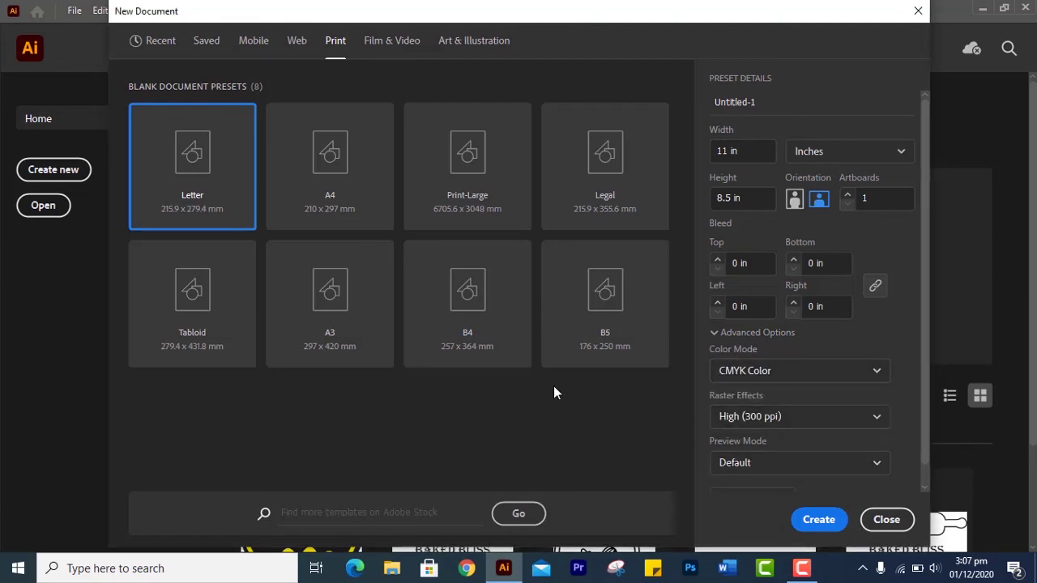